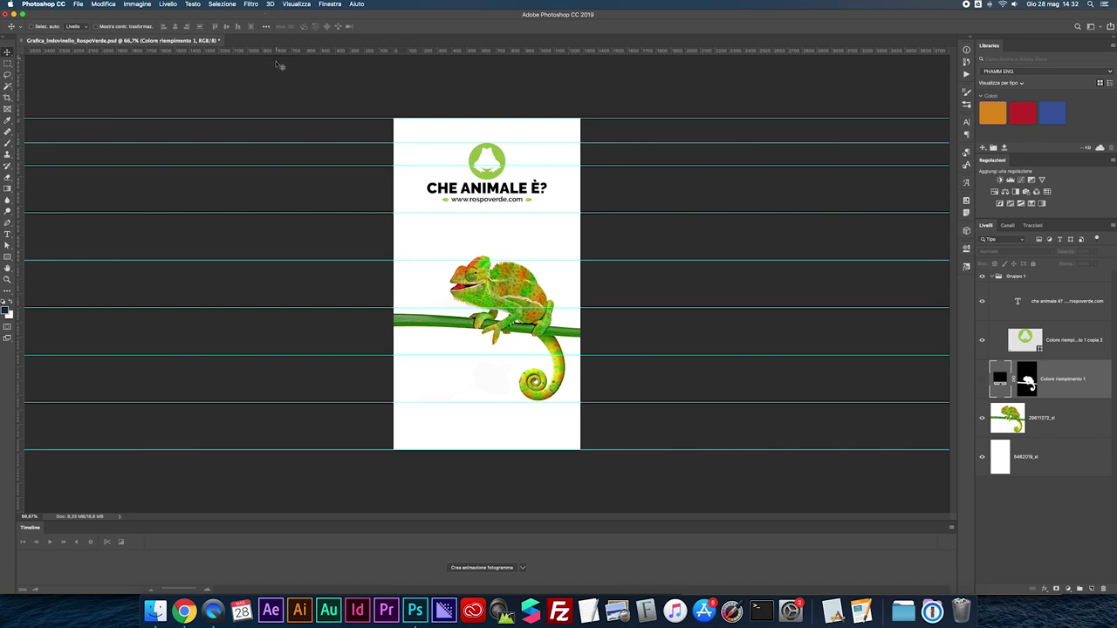
Hide the guides and turn on the Colore riempimento 1 fill to make the chameleon a black silhouette
key(ctrl+semicolon)
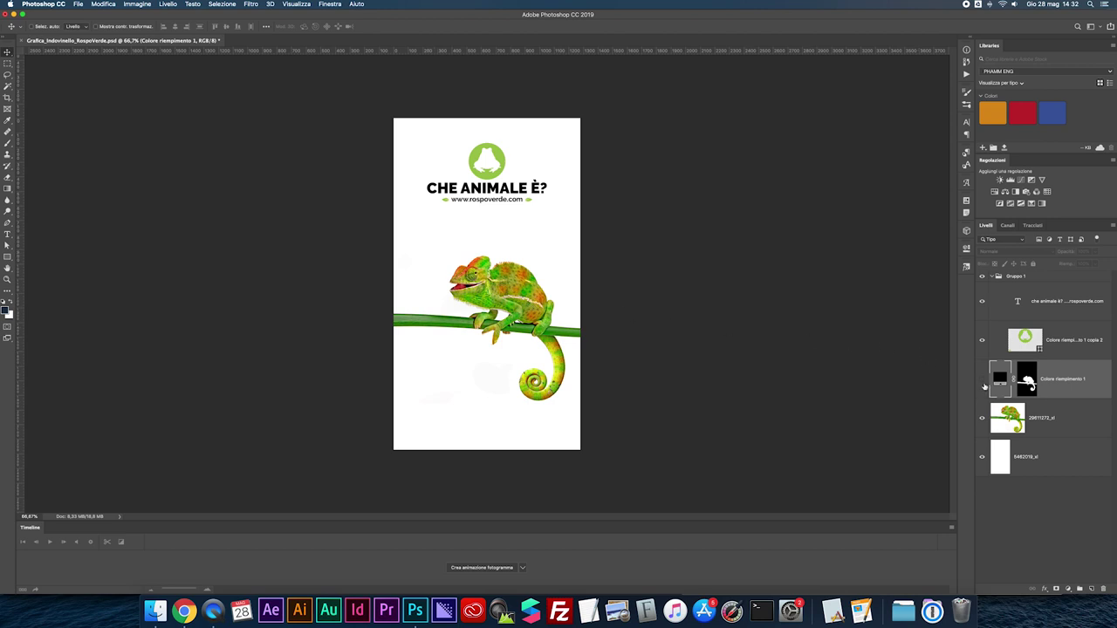
click(1012, 417)
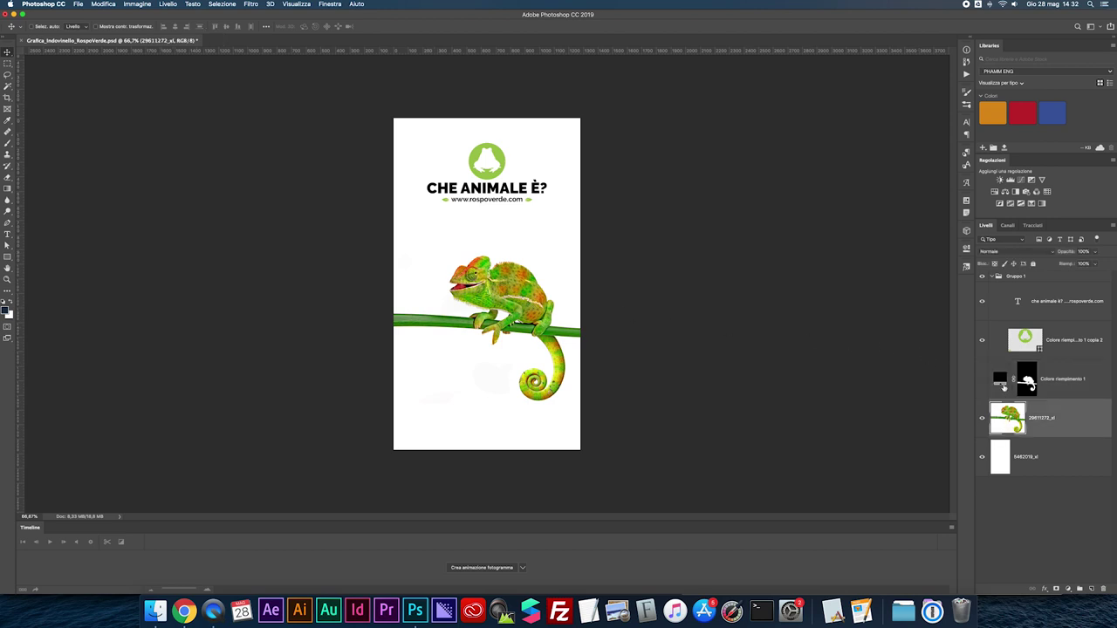
click(1003, 386)
click(1006, 410)
click(981, 417)
click(982, 379)
click(982, 380)
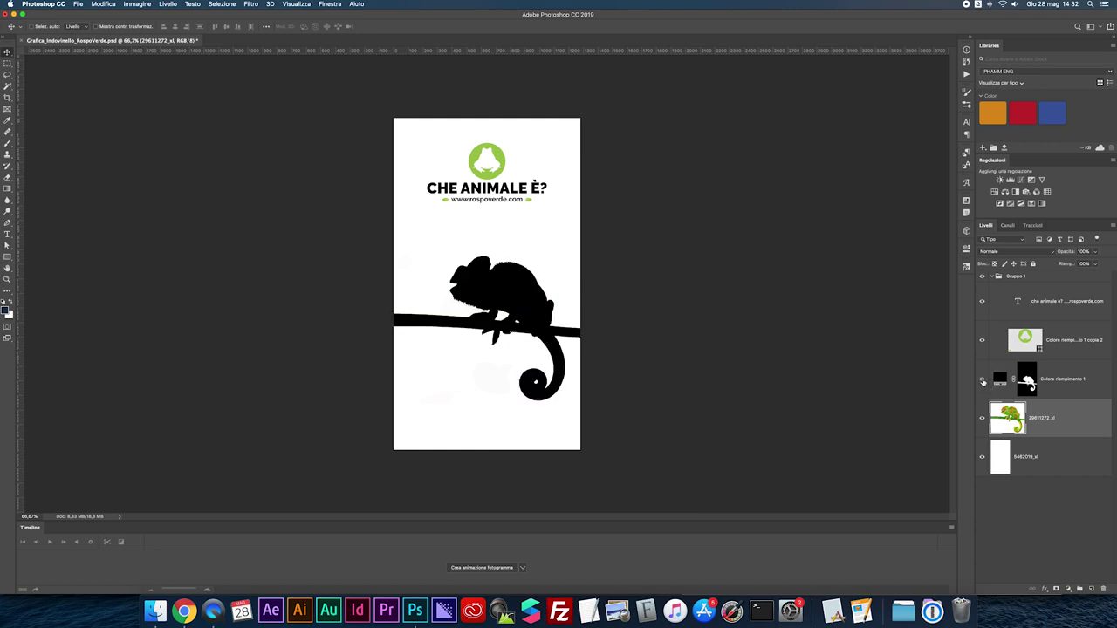
Duplicate the CHE ANIMALE È? text layer
click(1018, 302)
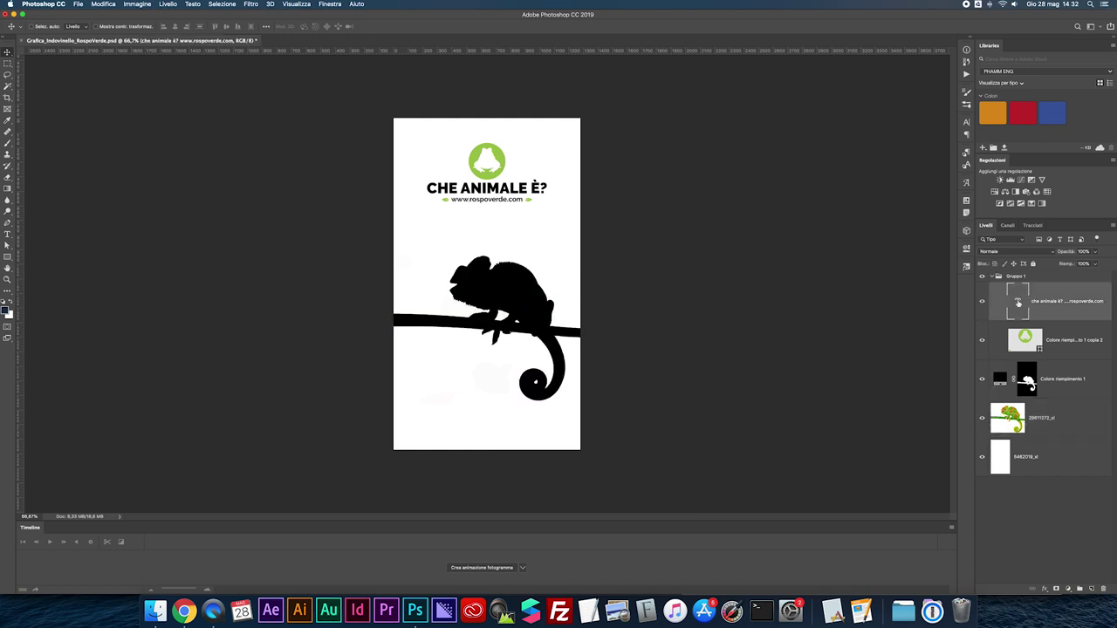
click(982, 301)
key(ctrl+j)
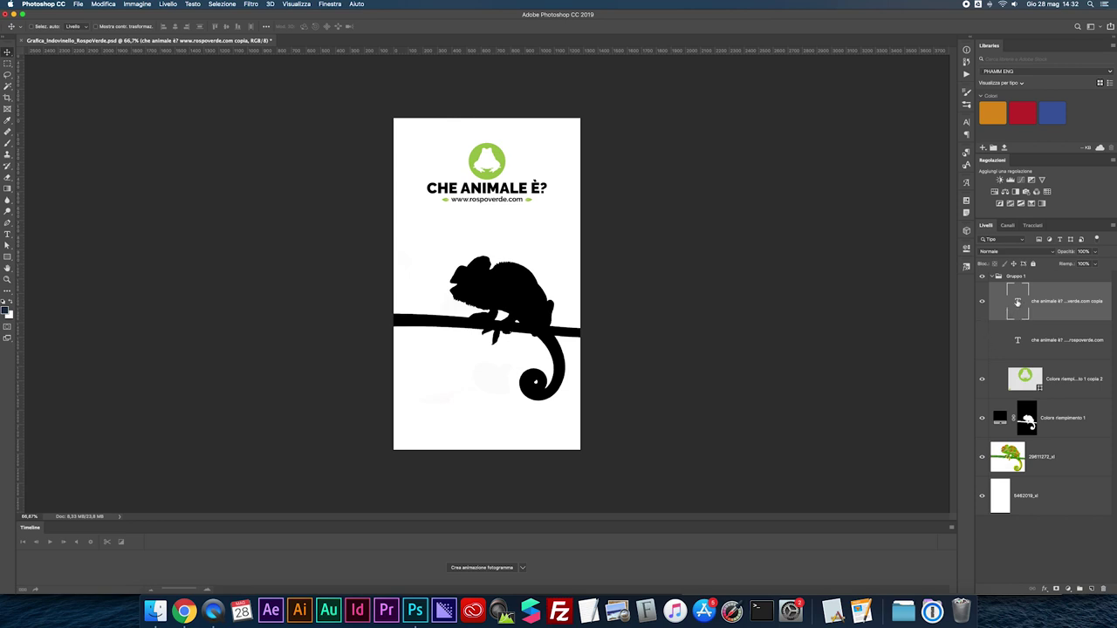
Replace the copied heading's text with CAMALEONTE
double_click(1016, 302)
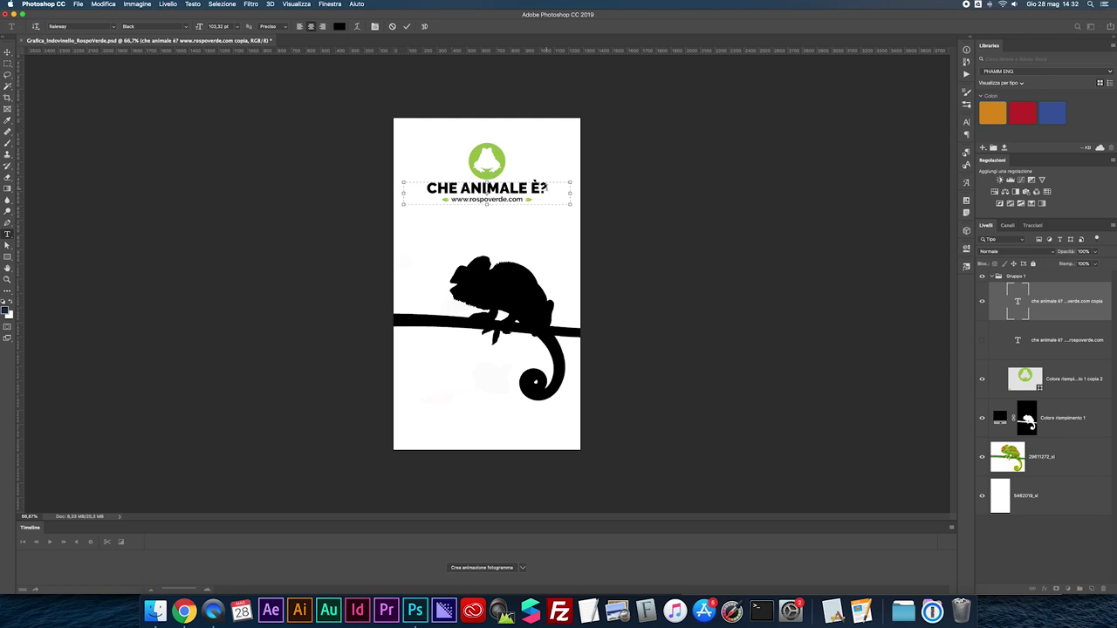
drag(547, 188, 427, 187)
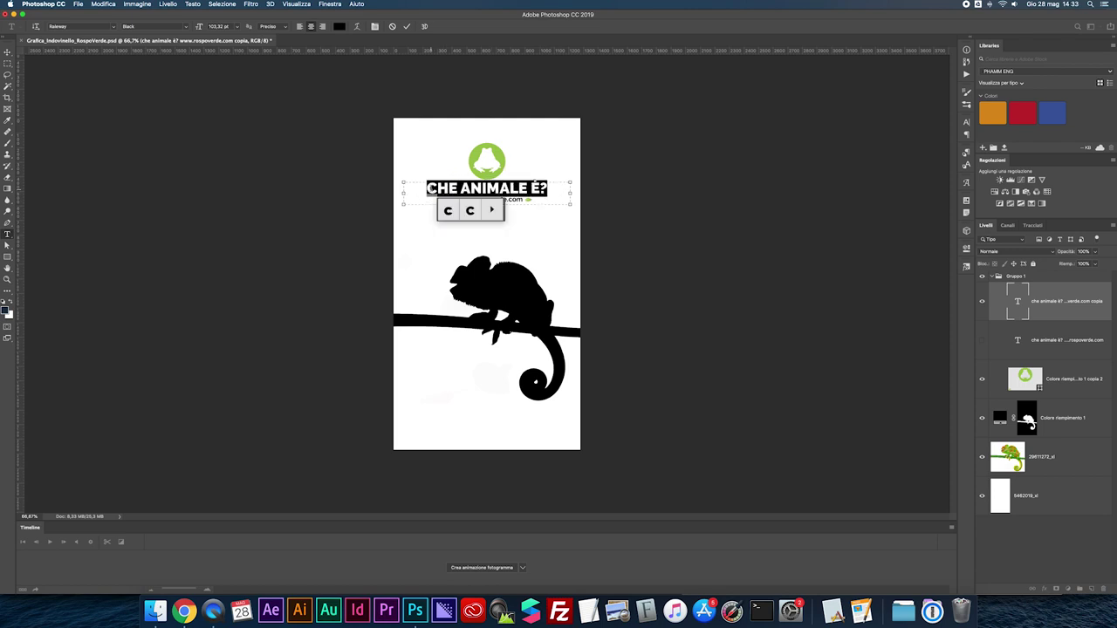
text(CAMALEONTE)
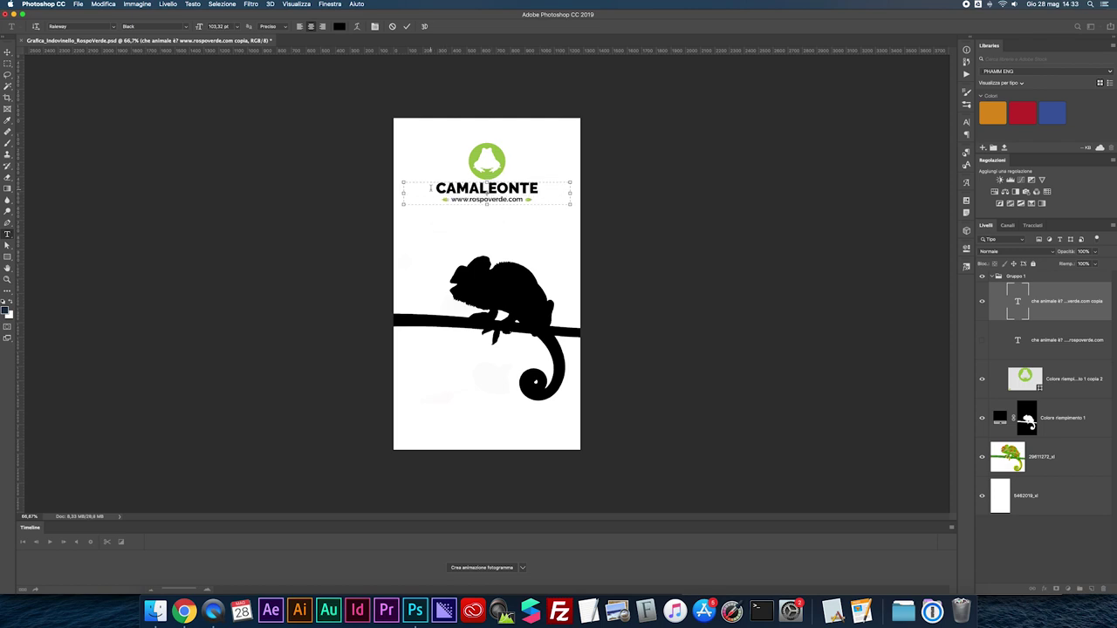
click(7, 51)
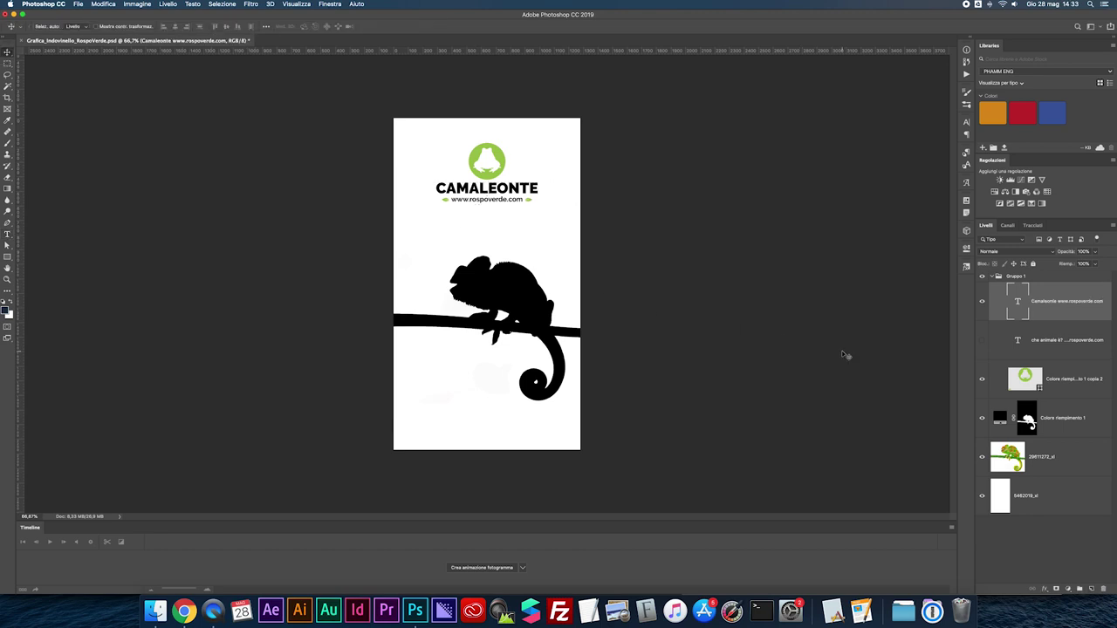
Compare the CAMALEONTE and question headings with the colour photo, then restore the silhouette view
click(982, 340)
click(981, 300)
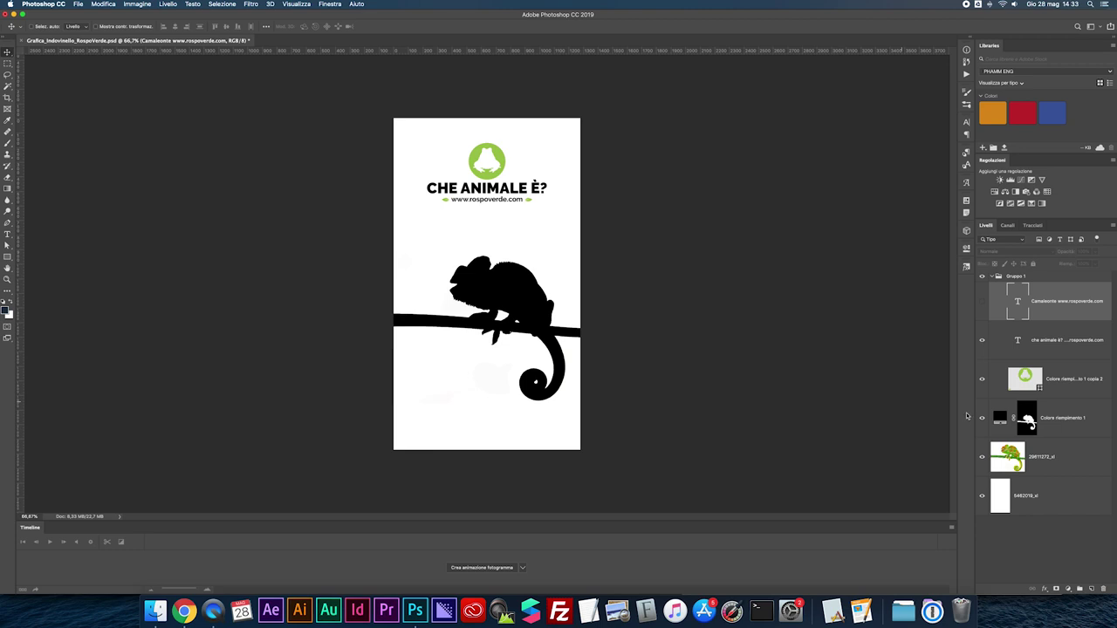
click(982, 418)
click(981, 300)
click(982, 339)
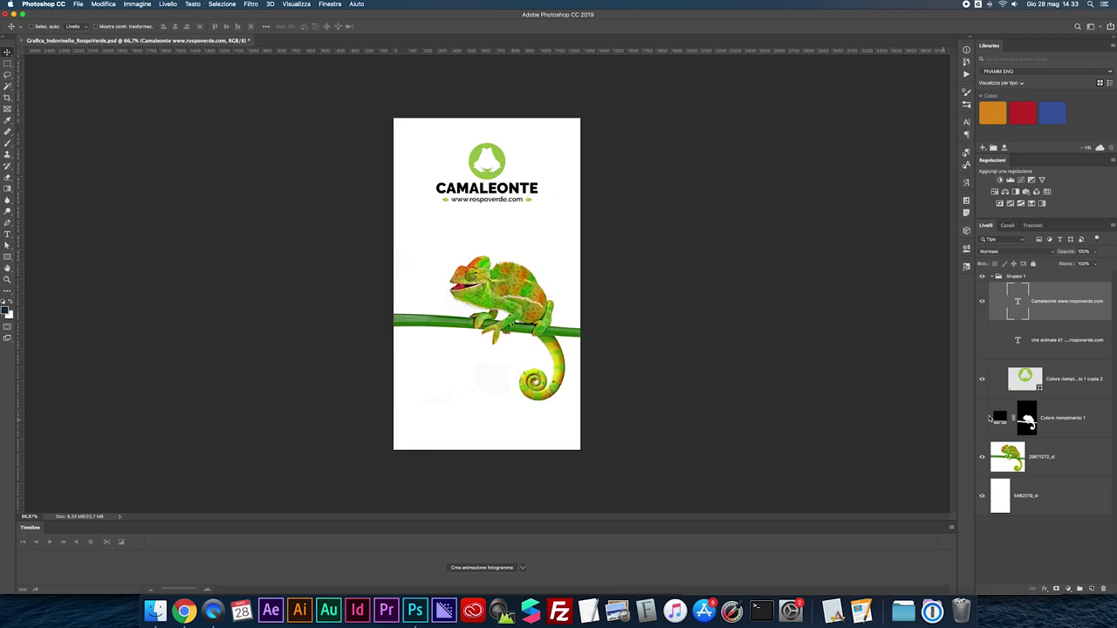
click(982, 418)
click(981, 339)
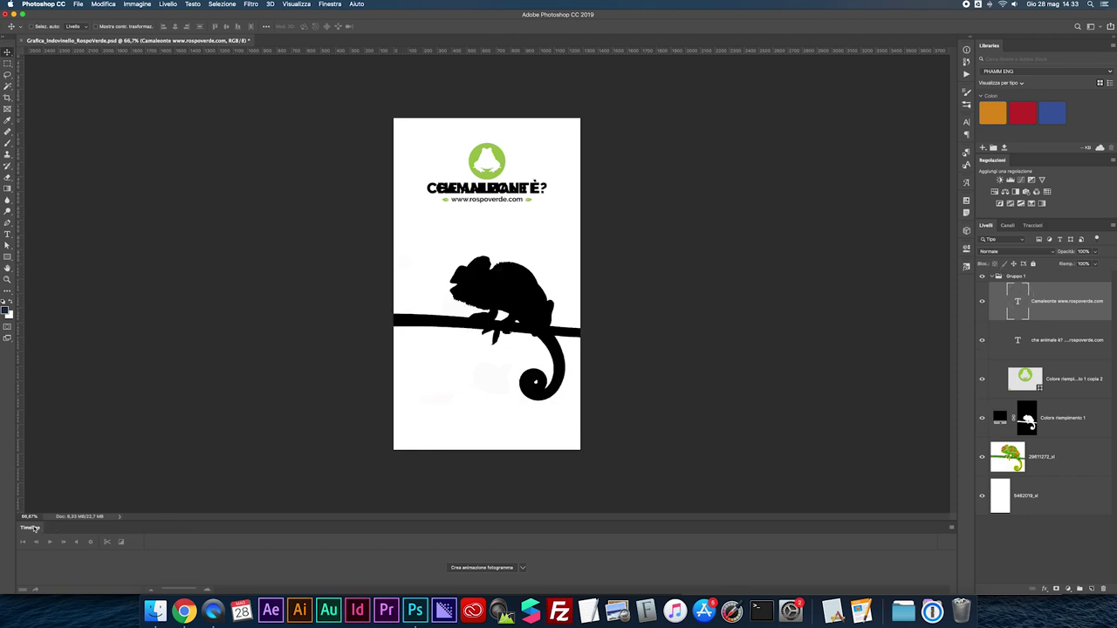
Show the Timeline, create a frame animation, and give frame 1 a 1-second delay
click(330, 4)
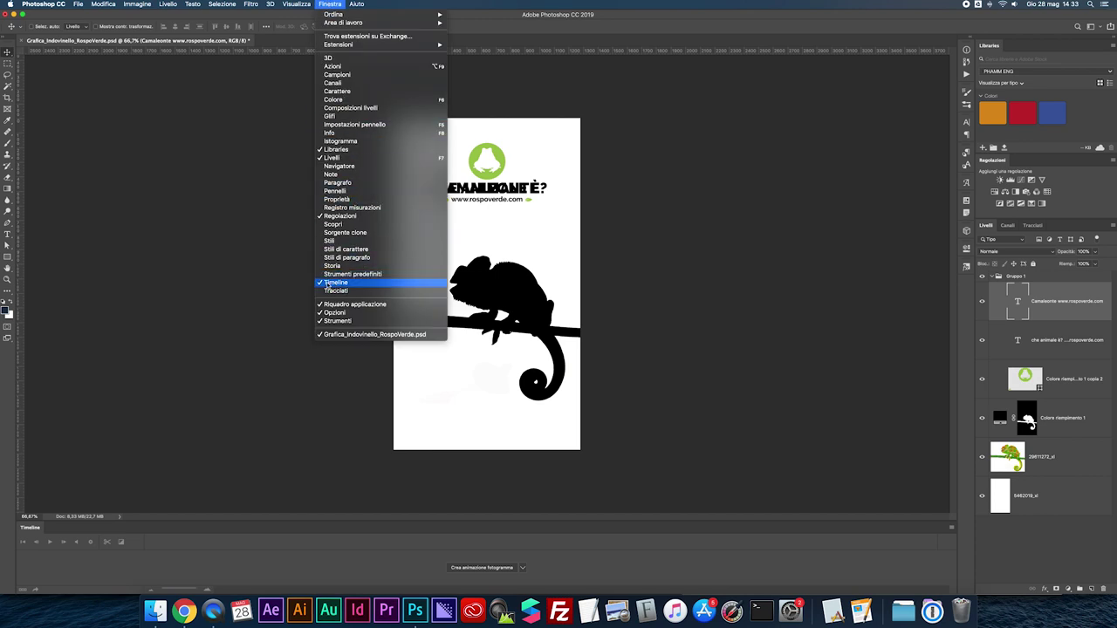
click(332, 282)
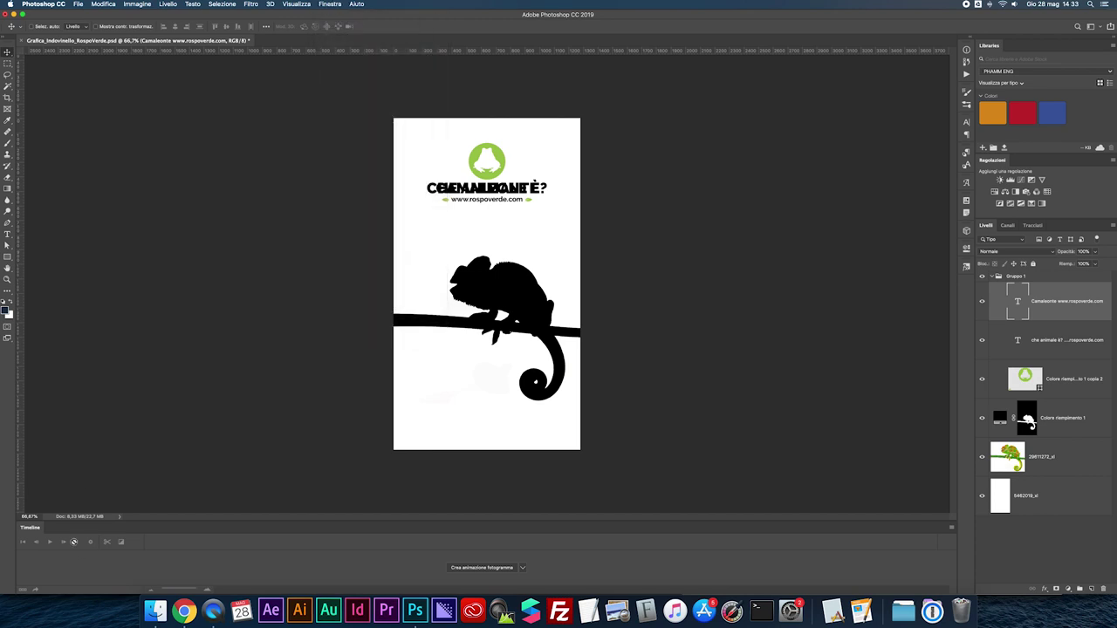
click(470, 568)
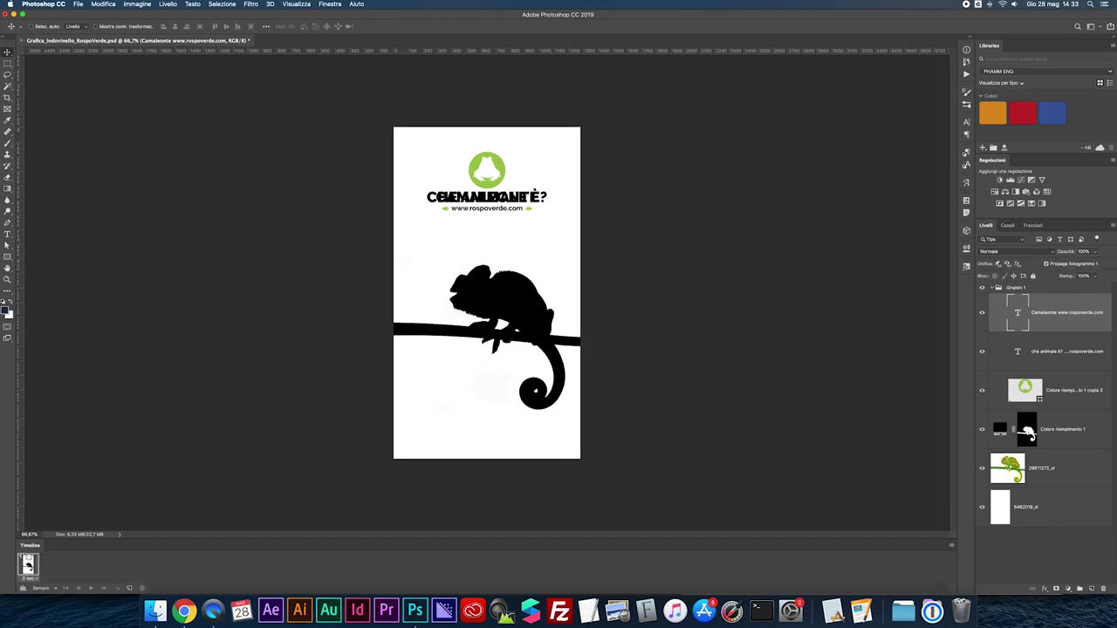
click(35, 579)
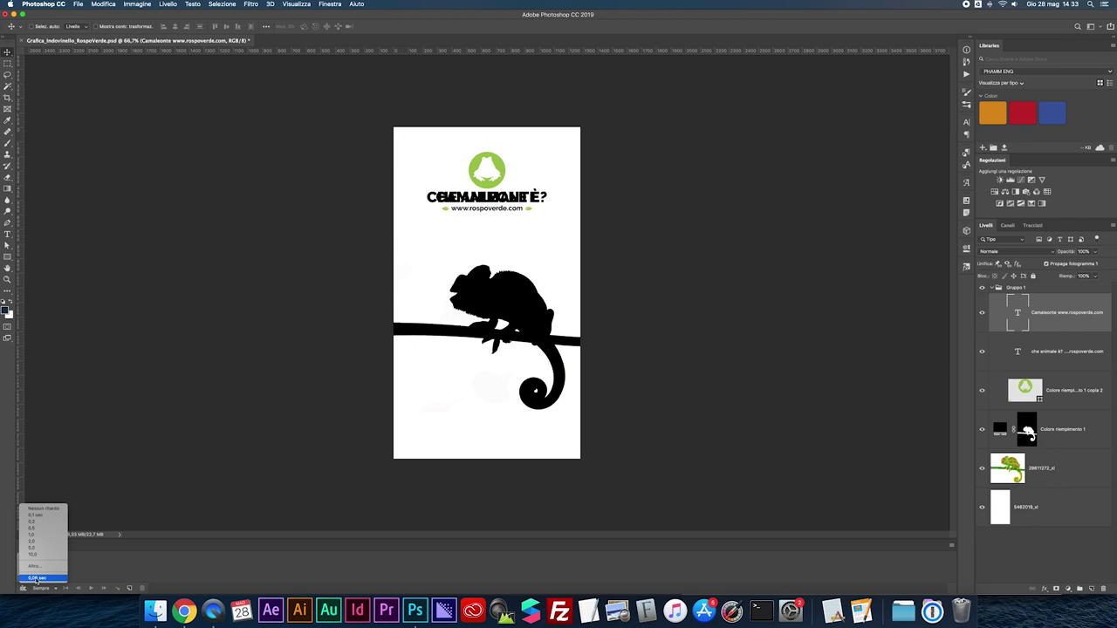
click(31, 534)
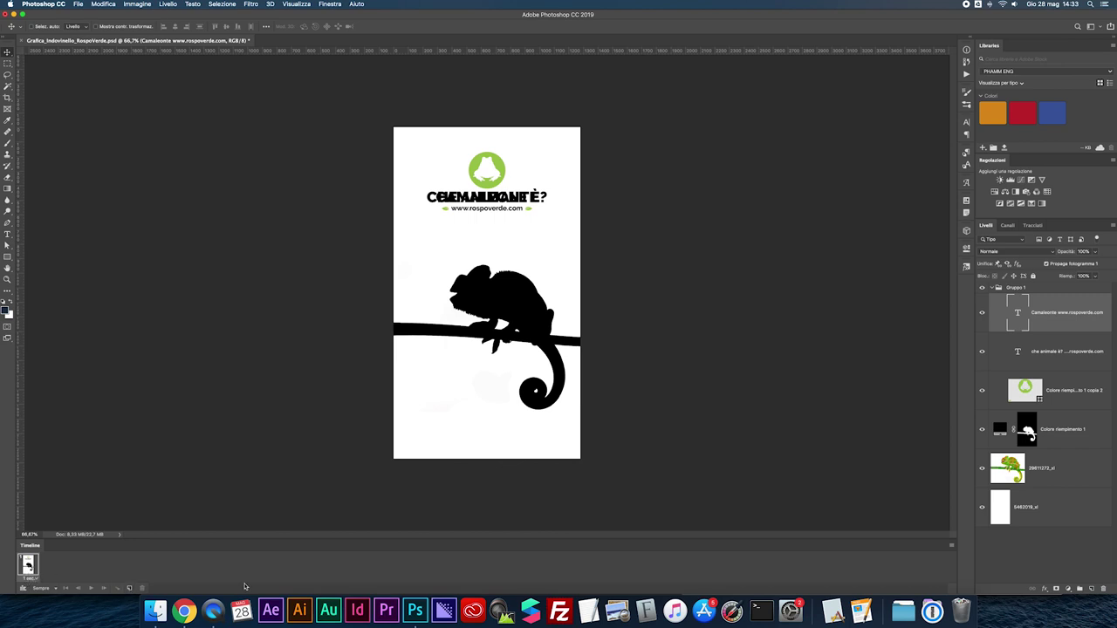
Add a second frame showing CAMALEONTE and the colour photo instead of the question and silhouette
click(129, 589)
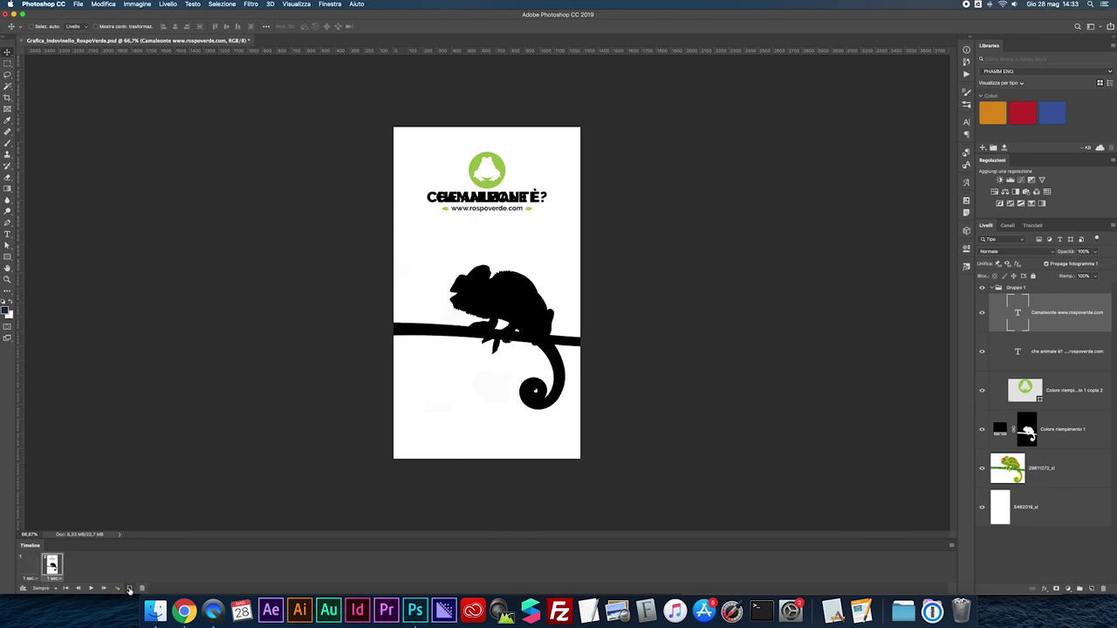
click(28, 565)
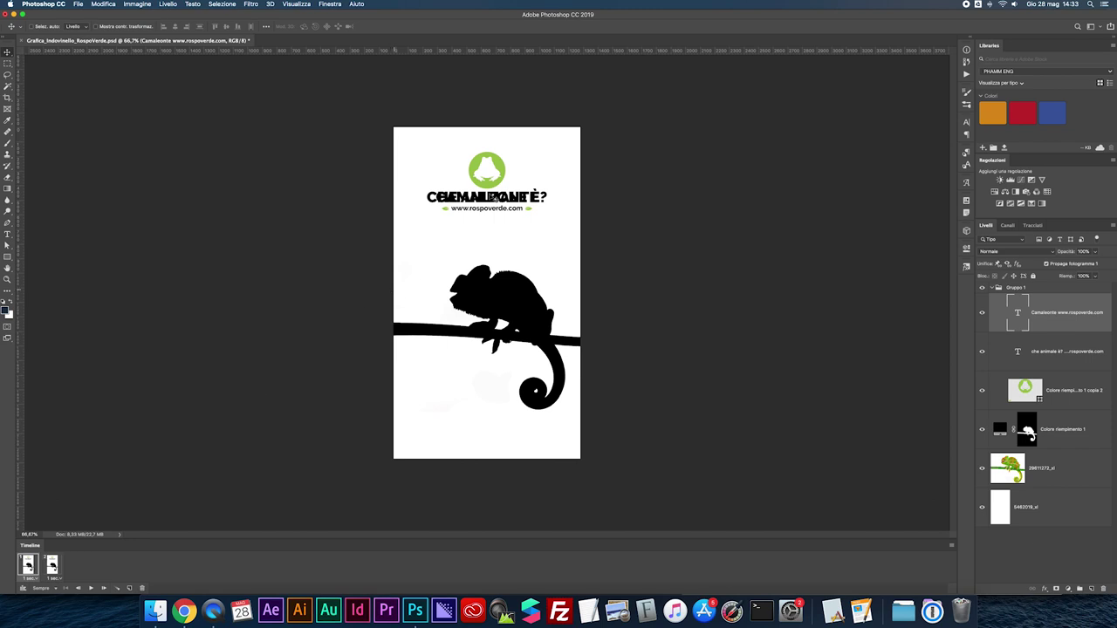
click(982, 314)
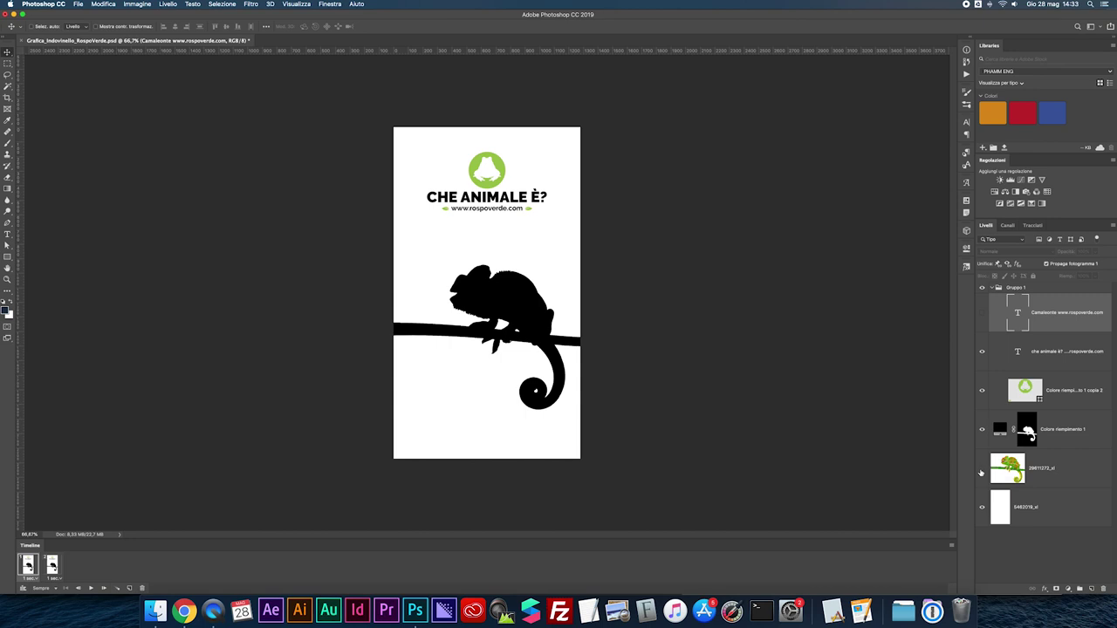
click(997, 431)
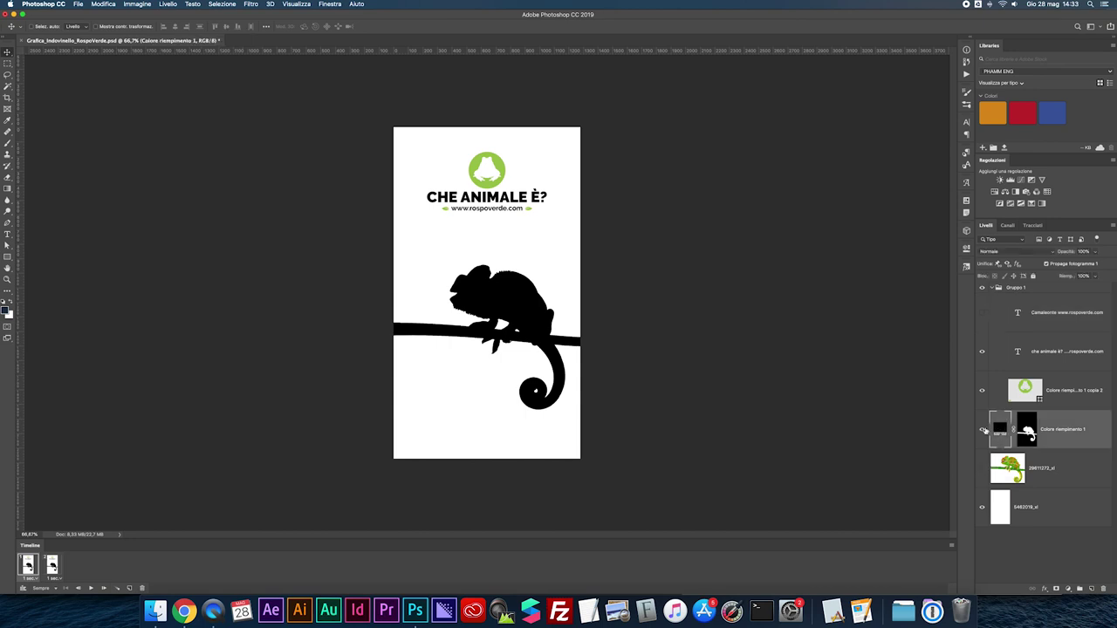
click(52, 565)
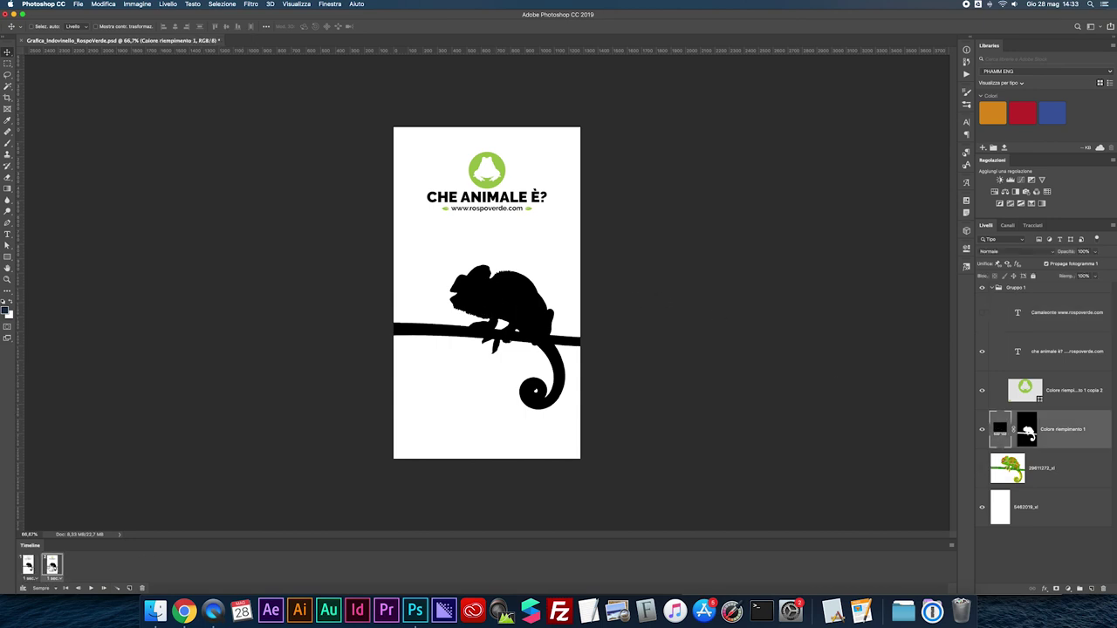
click(982, 351)
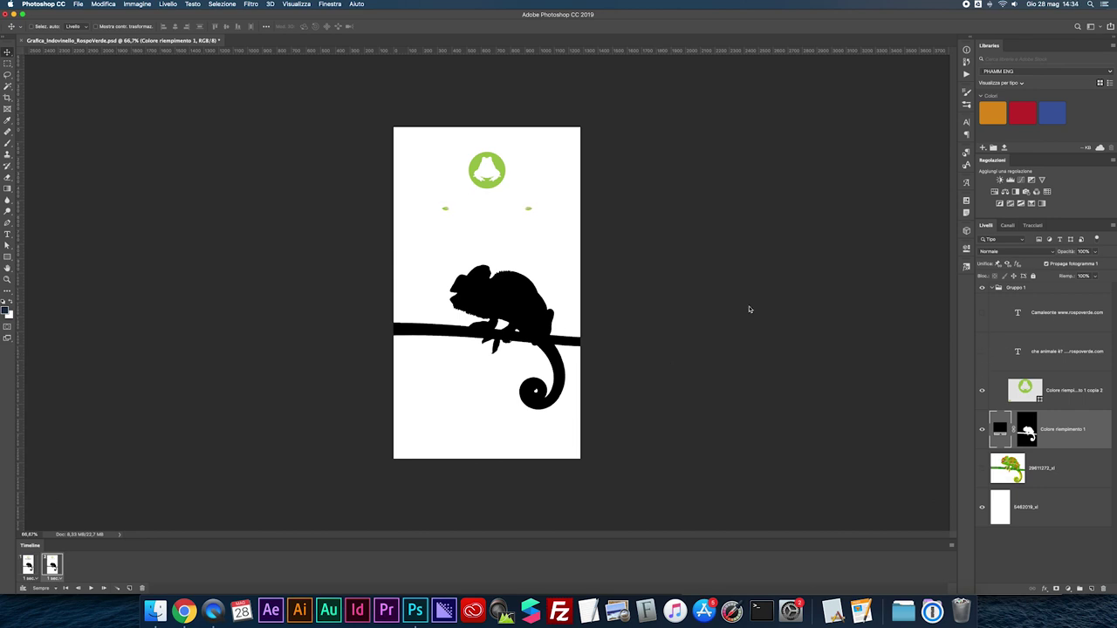
click(981, 312)
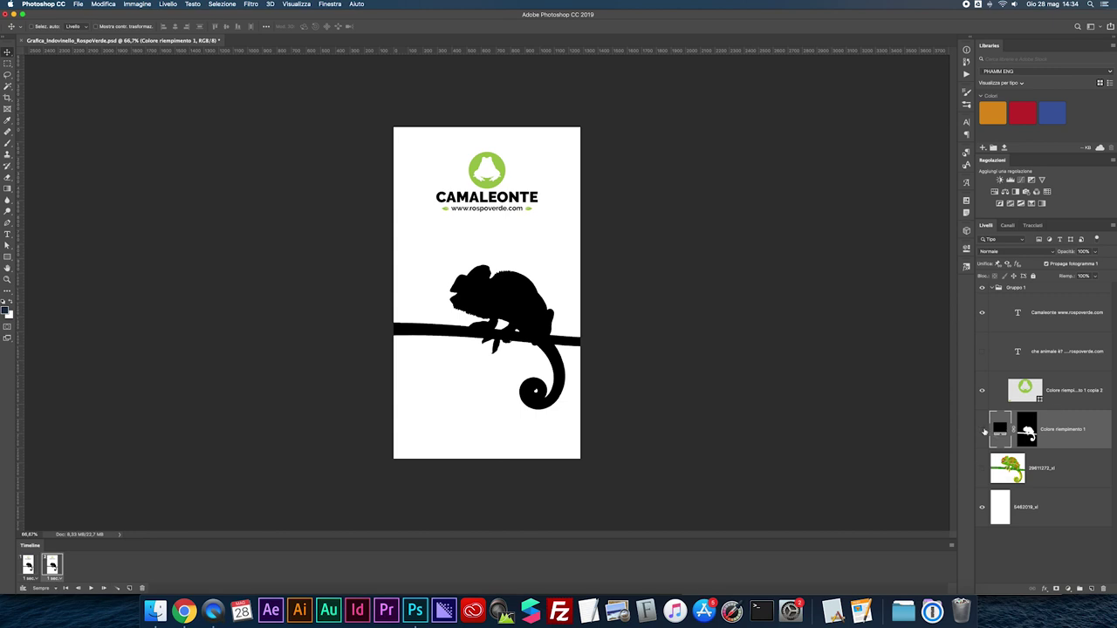
click(982, 429)
click(1047, 469)
click(981, 469)
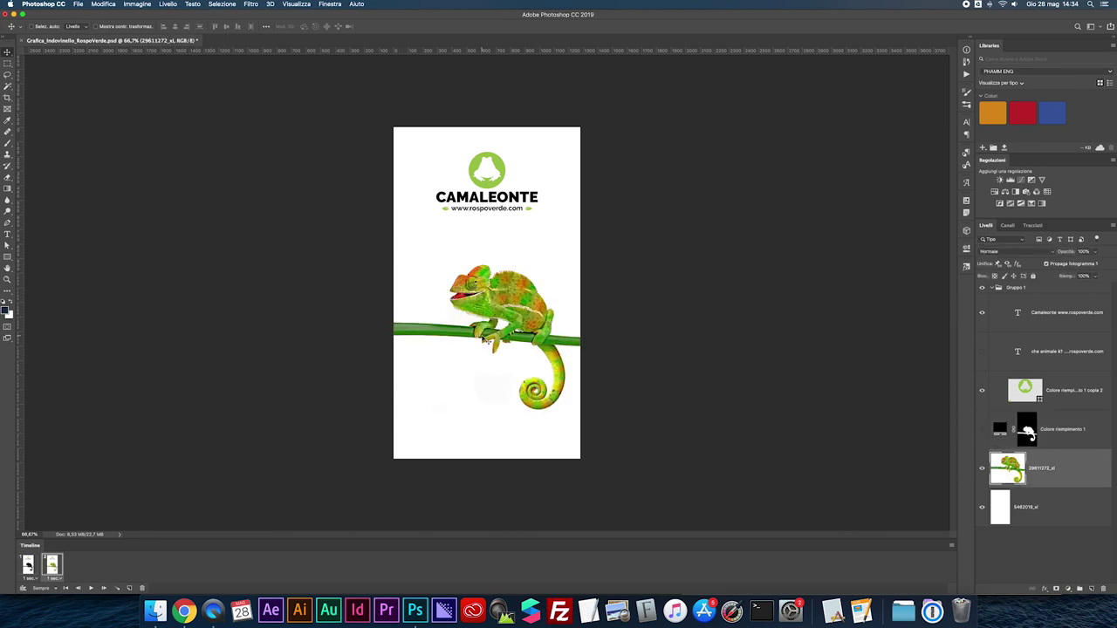
Play and stop a preview of the two-frame animation from frame 1
click(27, 569)
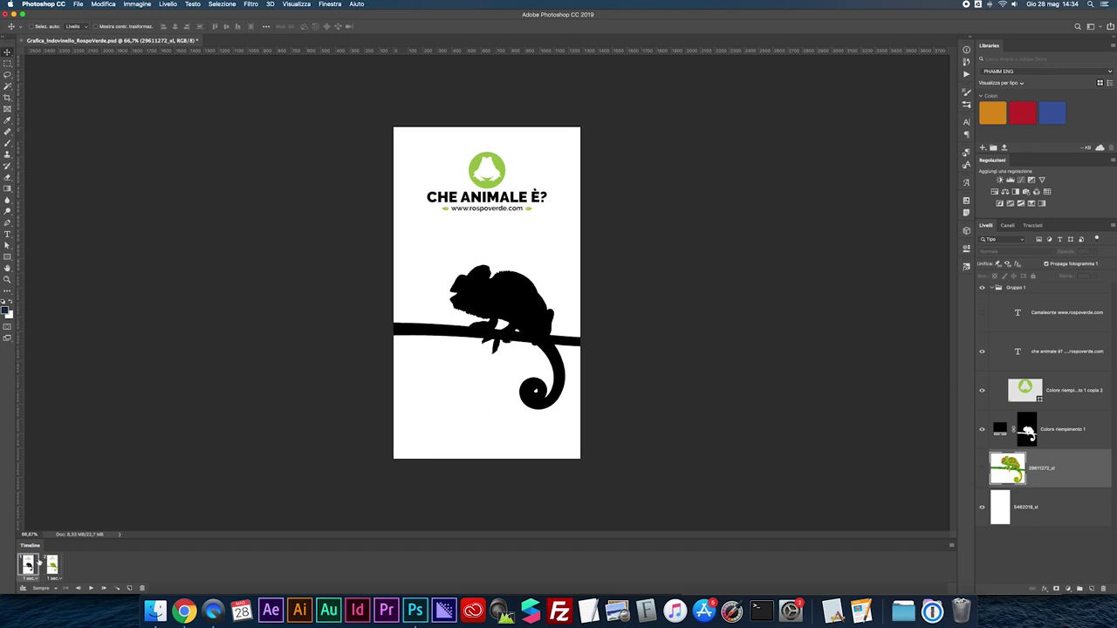
click(90, 590)
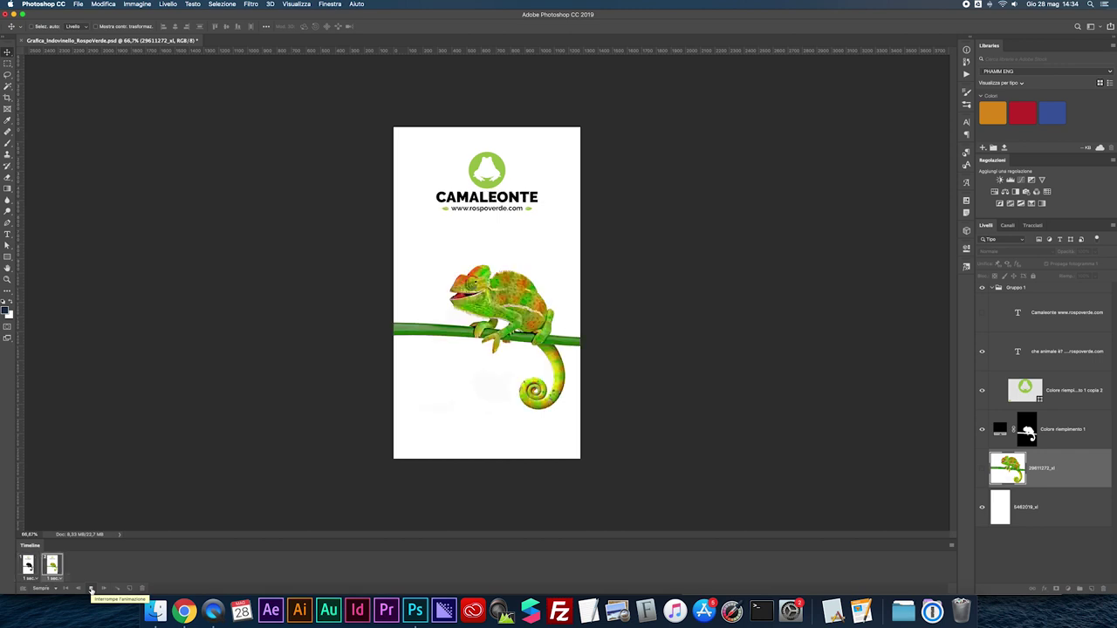
click(91, 590)
click(53, 589)
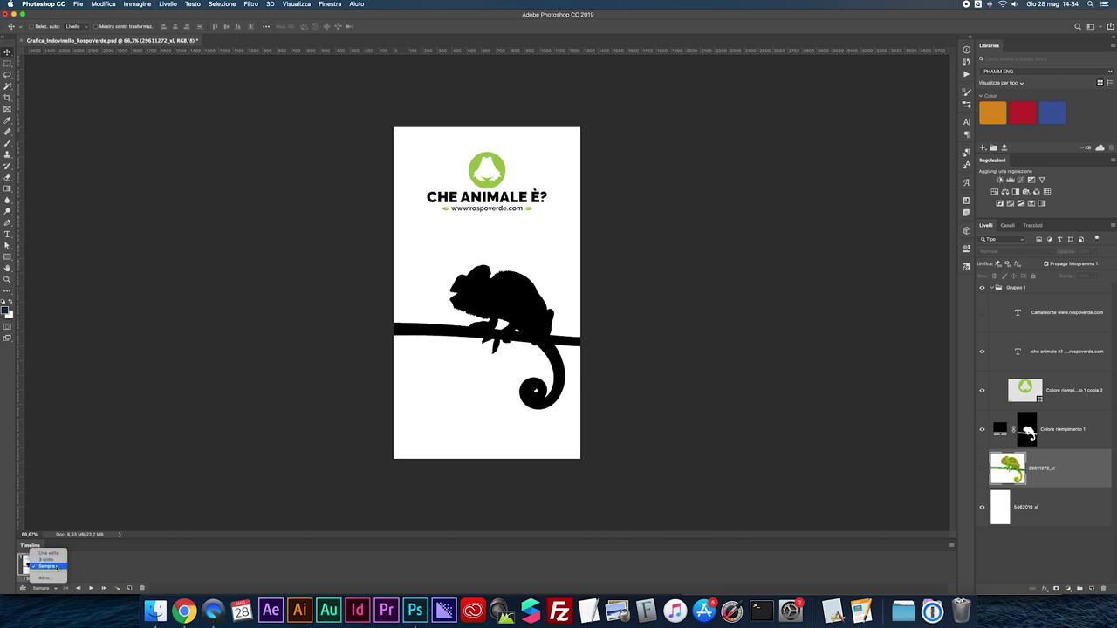
Keep the animation's loop count set to Sempre (Forever)
click(122, 575)
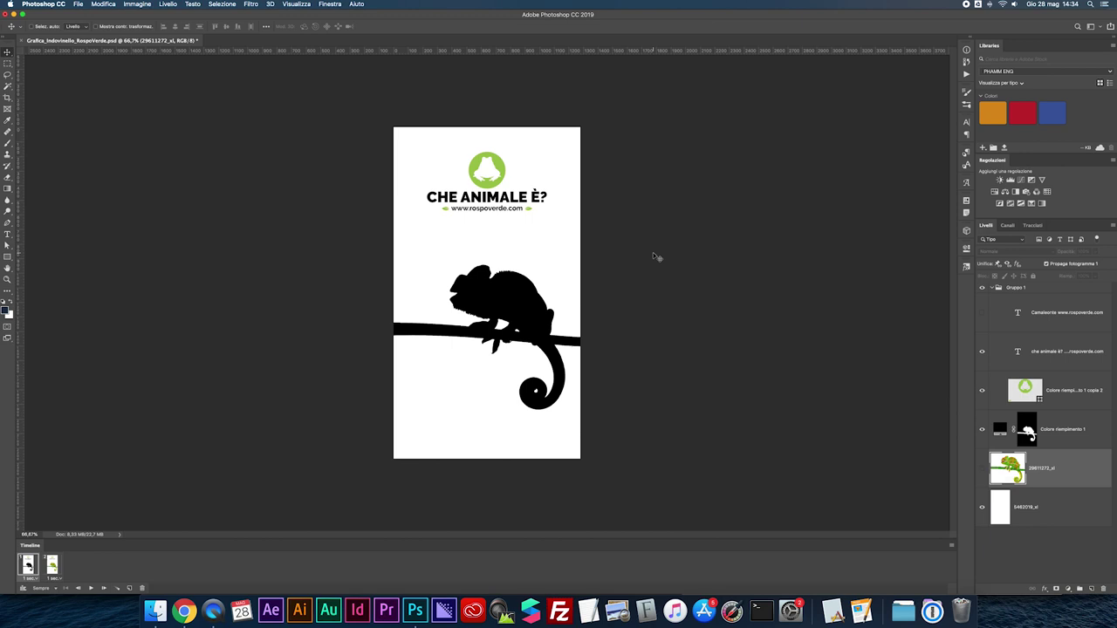
In Save for Web, apply the MyGIF preset with Forever looping
key(super+alt+shift+s)
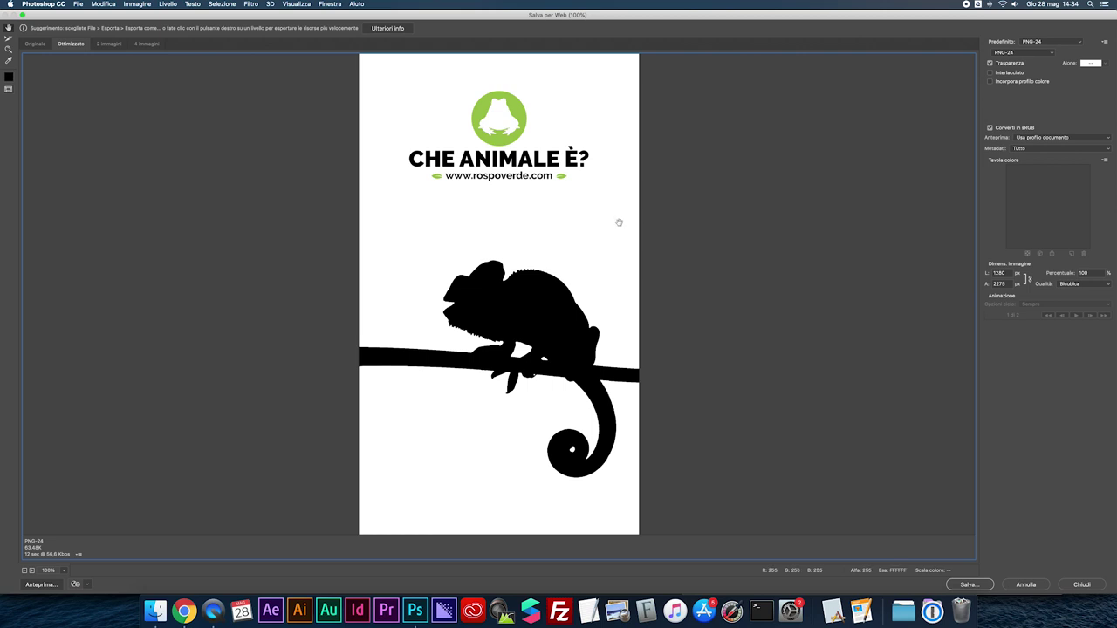
click(1049, 42)
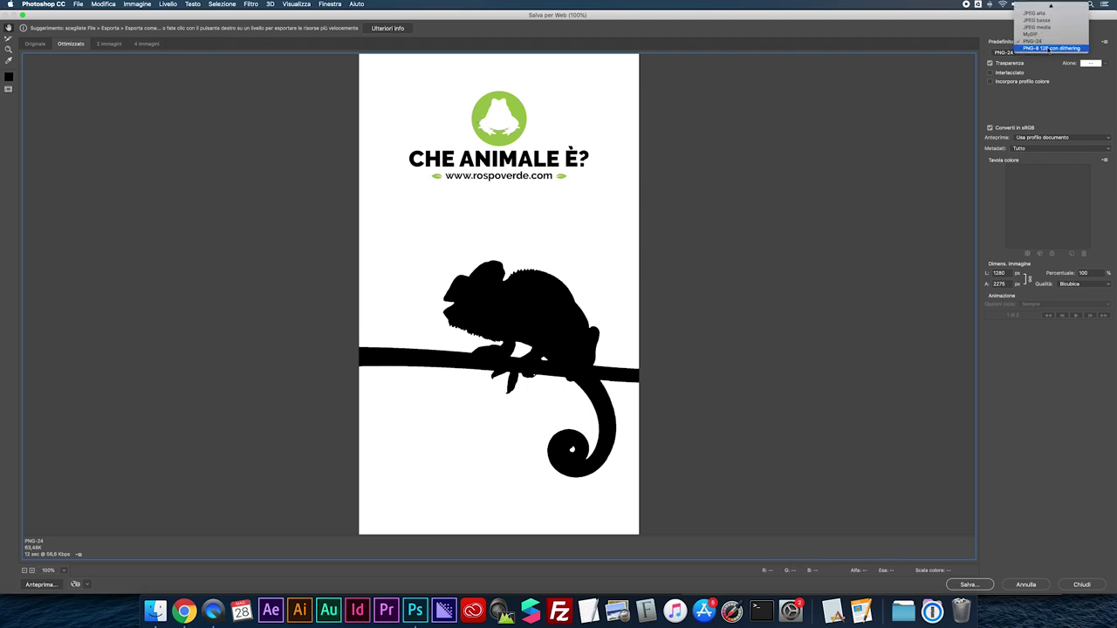
click(1033, 35)
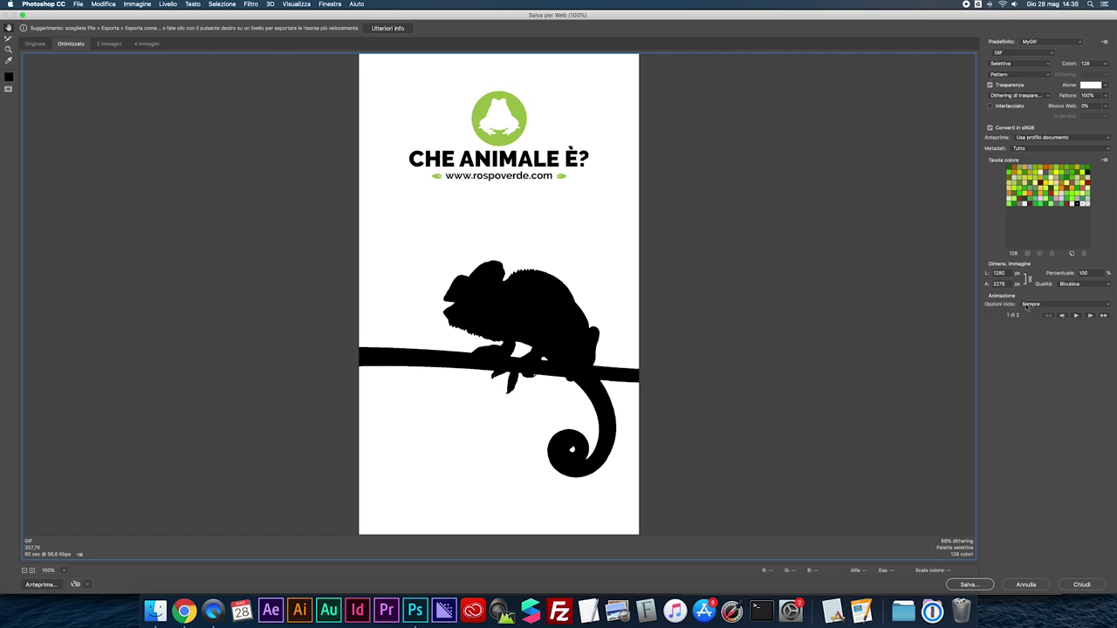
click(1029, 304)
Save the GIF as Grafica_Indovinello_RospoVerde.gif on the Scrivania
click(968, 584)
click(966, 584)
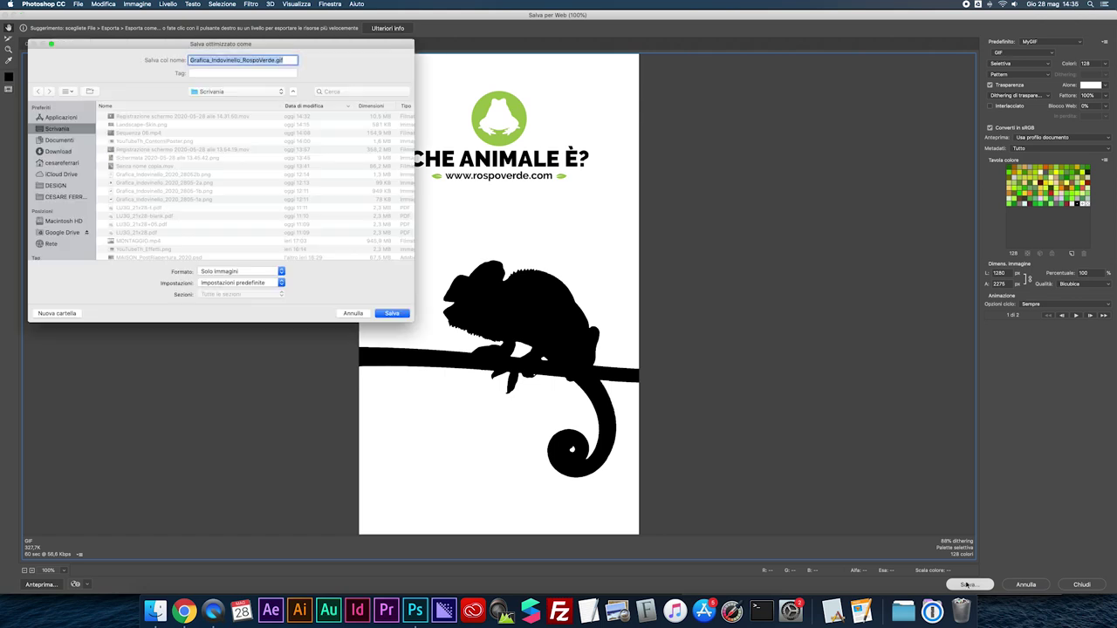
click(392, 313)
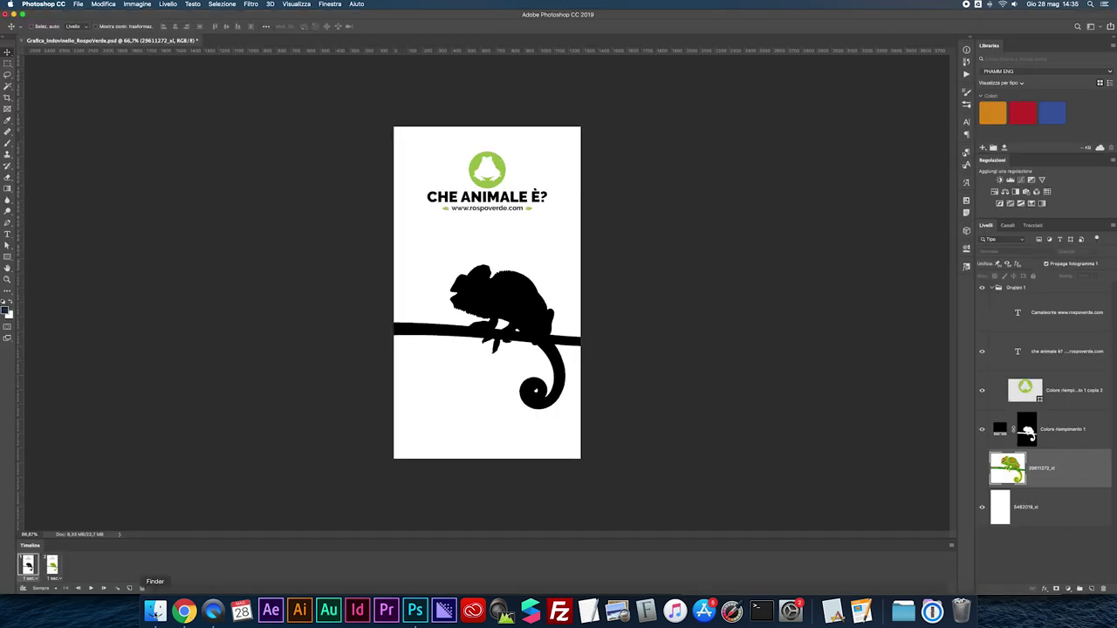
In Finder, sort Scrivania by name and Quick Look Grafica_Indovinello_RospoVerde.gif
click(155, 611)
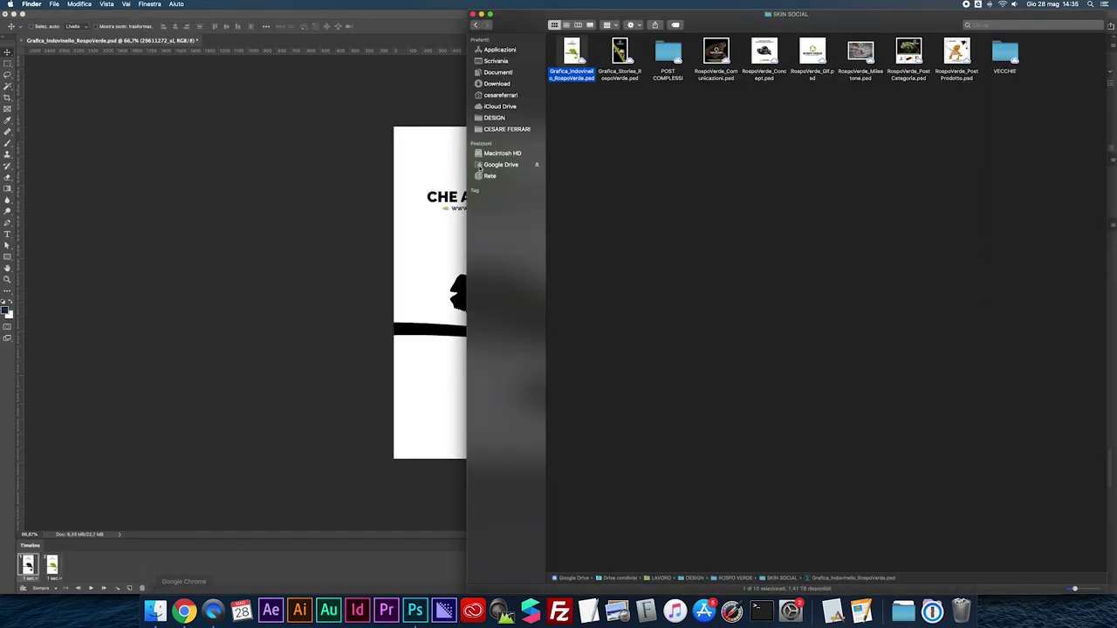
click(496, 61)
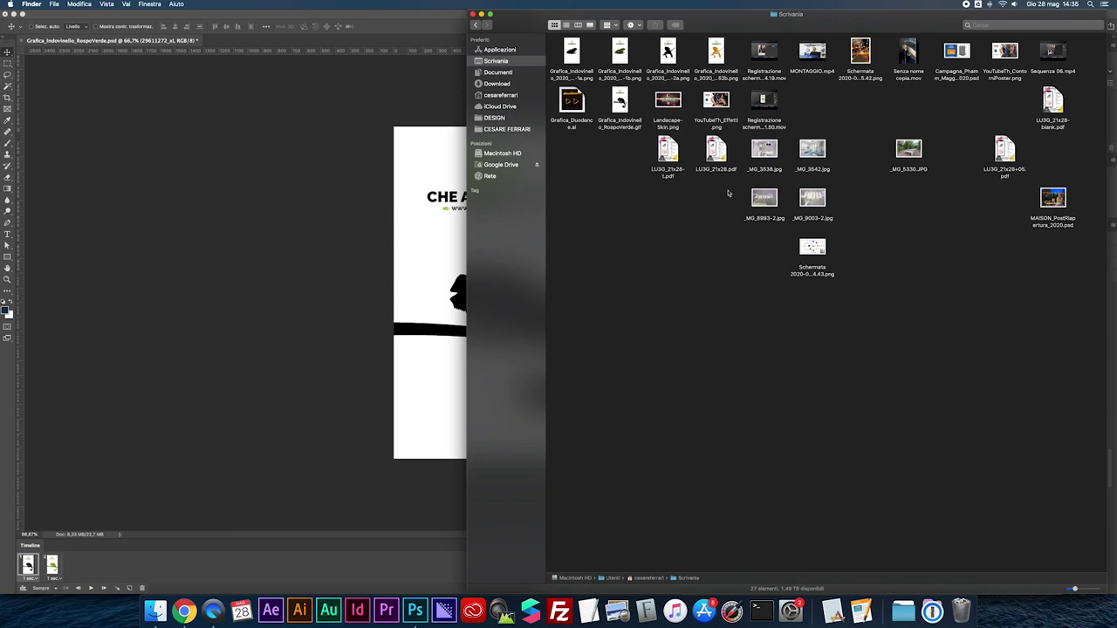
right_click(689, 195)
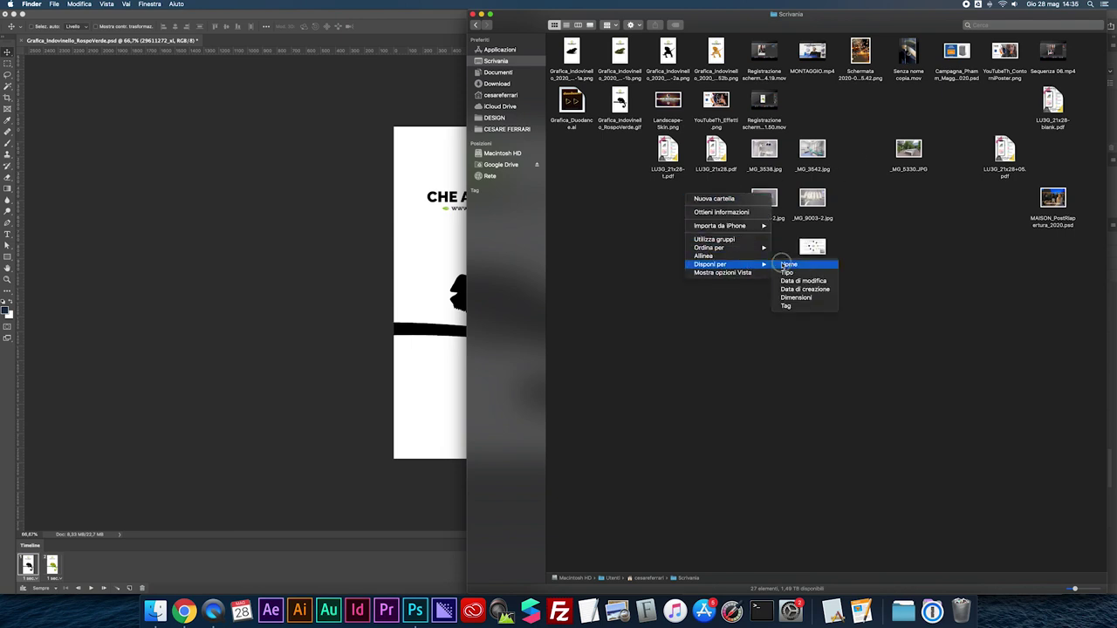
mouse_move(710, 263)
click(783, 259)
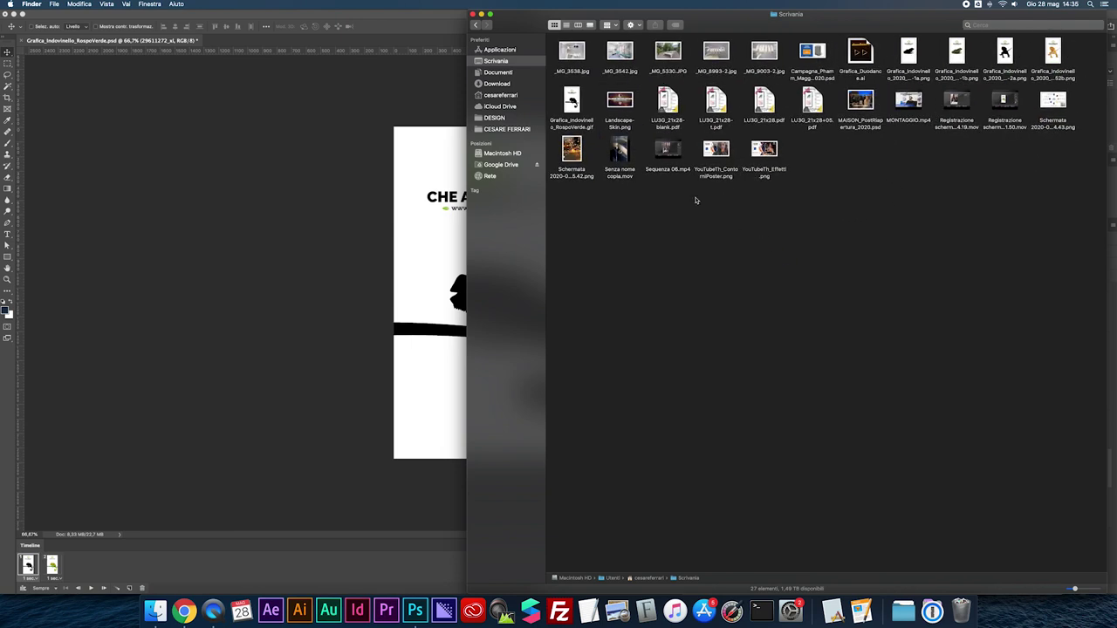
click(574, 104)
key(space)
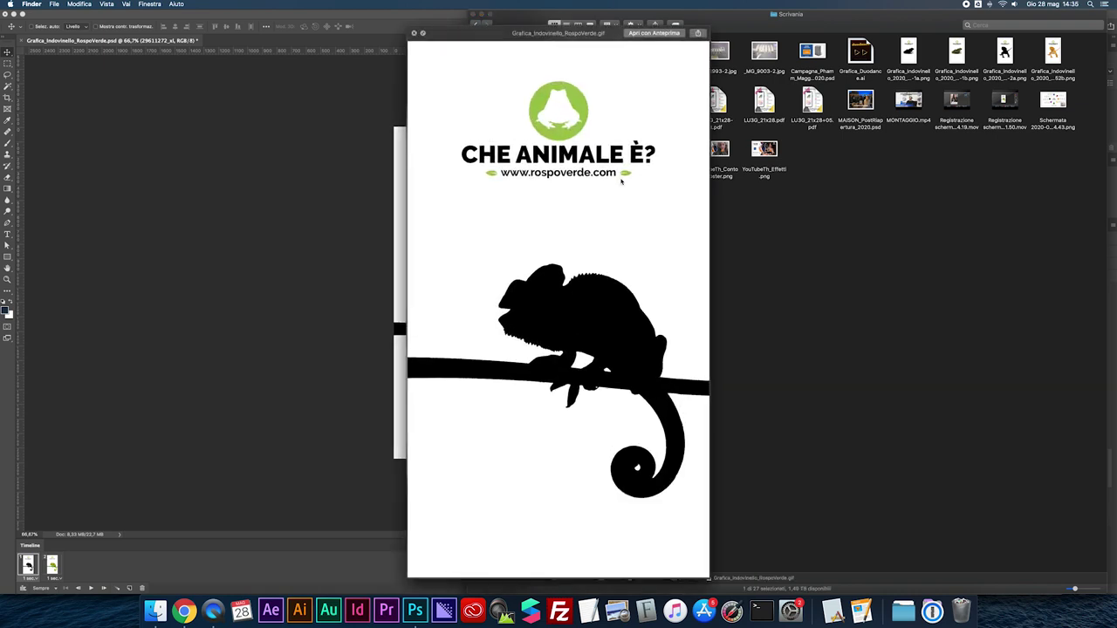